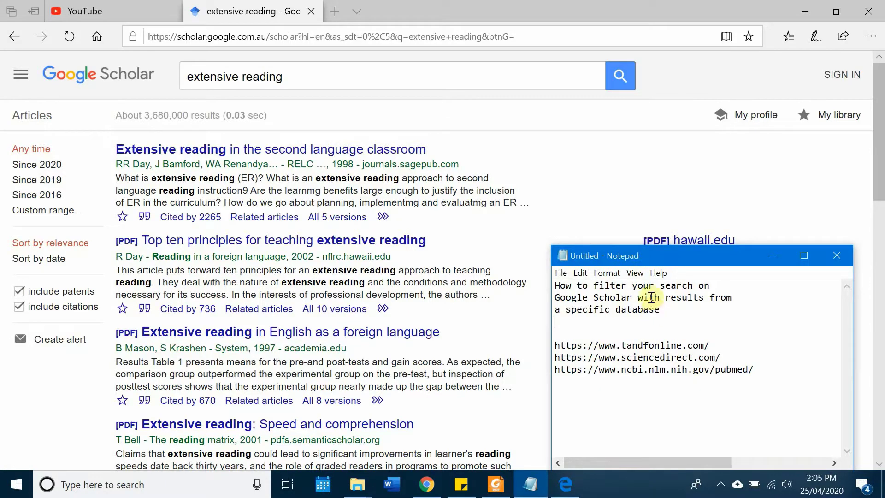
Insert 'journal' so the Notepad heading ends 'a specific journal database', then return to Scholar.
{"action": "left_click_drag", "start_coordinate": [660, 309], "coordinate": [549, 285]}
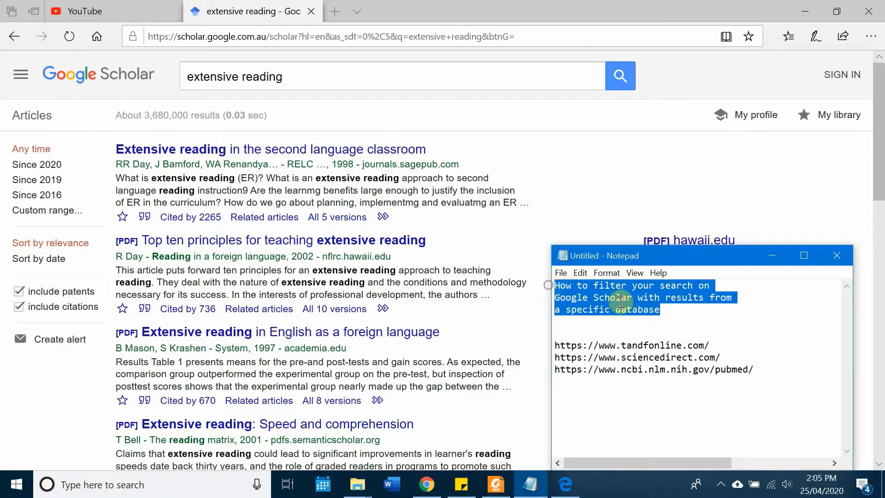
{"action": "left_click", "coordinate": [600, 306]}
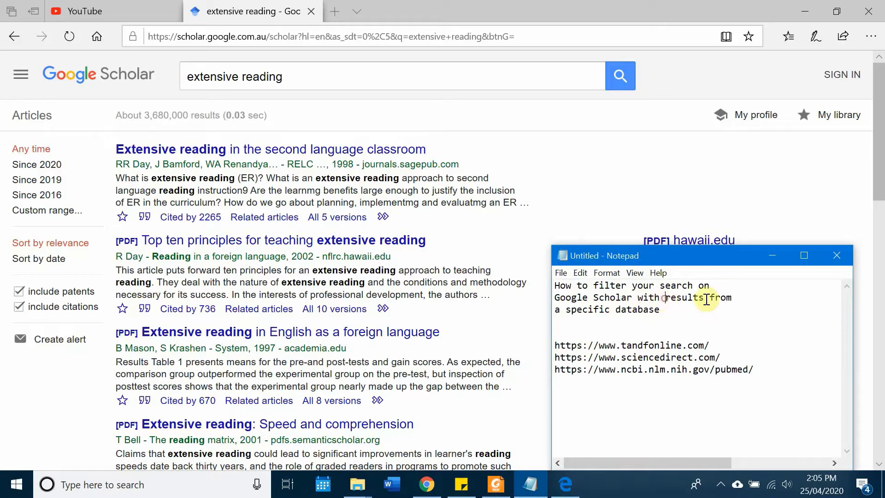
{"action": "left_click", "coordinate": [614, 309]}
{"action": "type", "text": "journal"}
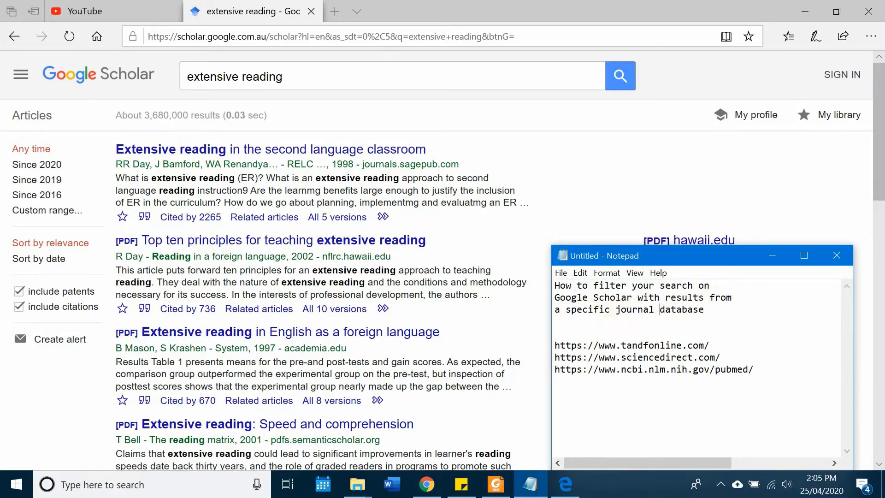
{"action": "left_click", "coordinate": [545, 146]}
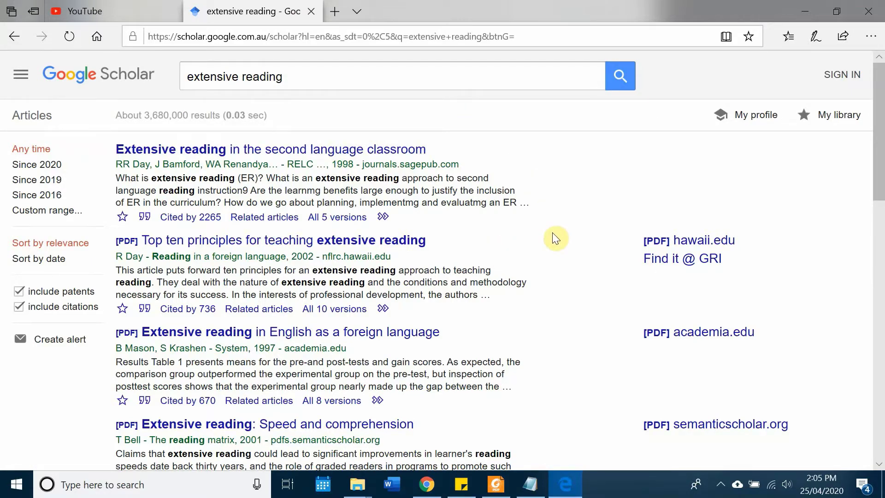
Scroll through the first page of 'extensive reading' results, noting the semanticscholar.org source.
{"action": "scroll", "coordinate": [555, 239], "scroll_direction": "down", "scroll_amount": 1}
{"action": "scroll", "coordinate": [557, 237], "scroll_direction": "down", "scroll_amount": 3}
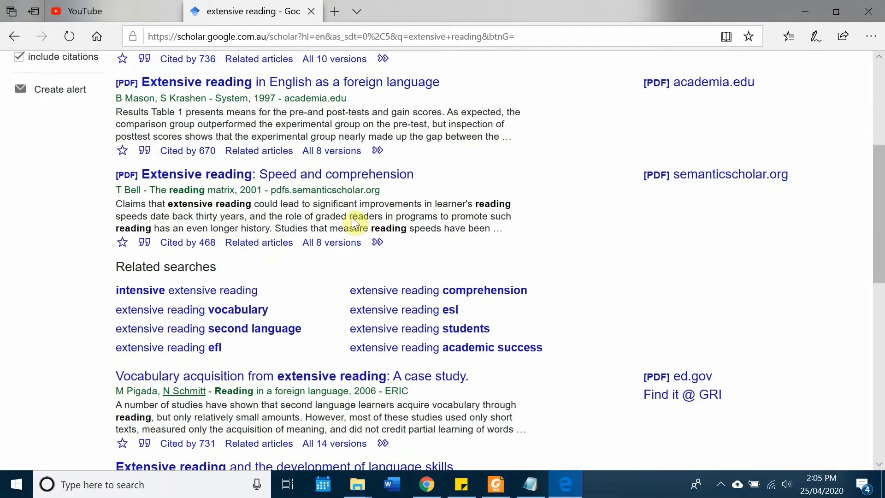
{"action": "left_click_drag", "start_coordinate": [292, 190], "coordinate": [395, 192]}
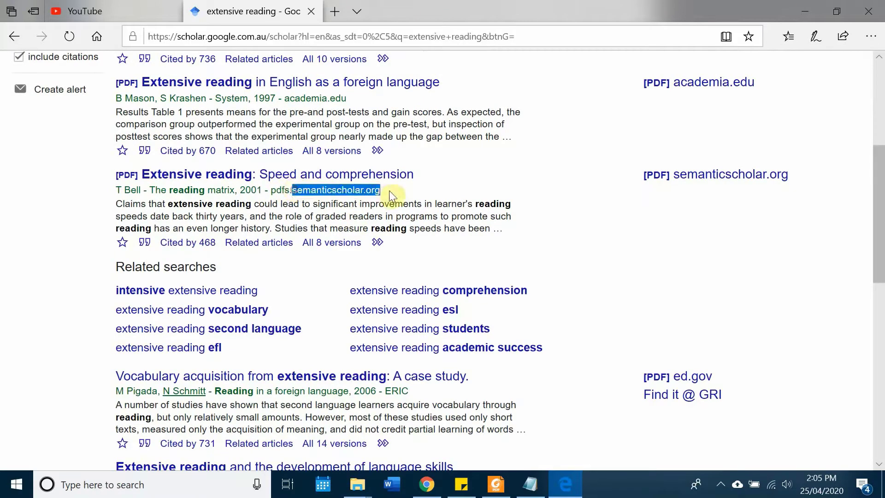
{"action": "left_click", "coordinate": [745, 262]}
{"action": "scroll", "coordinate": [590, 345], "scroll_direction": "down", "scroll_amount": 2}
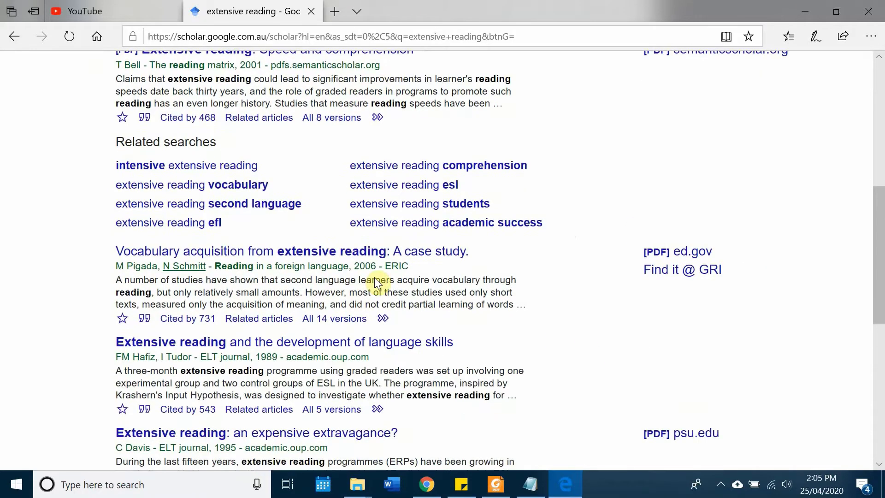
{"action": "scroll", "coordinate": [567, 266], "scroll_direction": "down", "scroll_amount": 2}
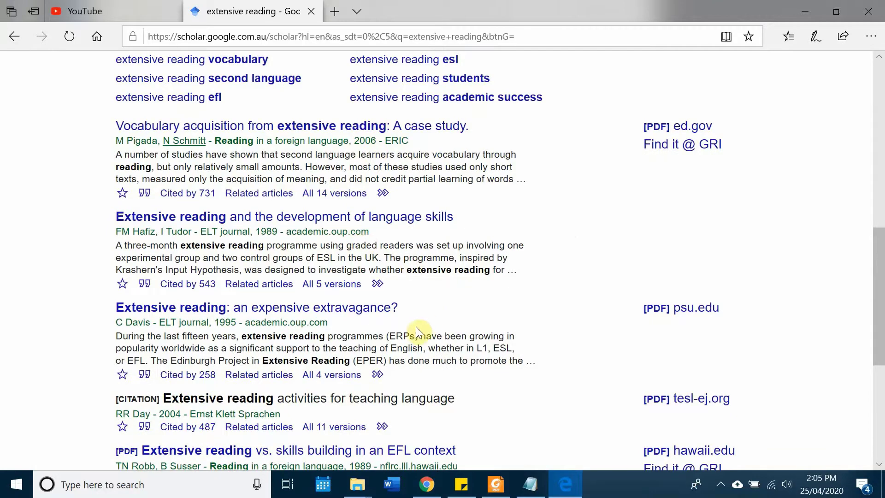
{"action": "scroll", "coordinate": [378, 325], "scroll_direction": "down", "scroll_amount": 1}
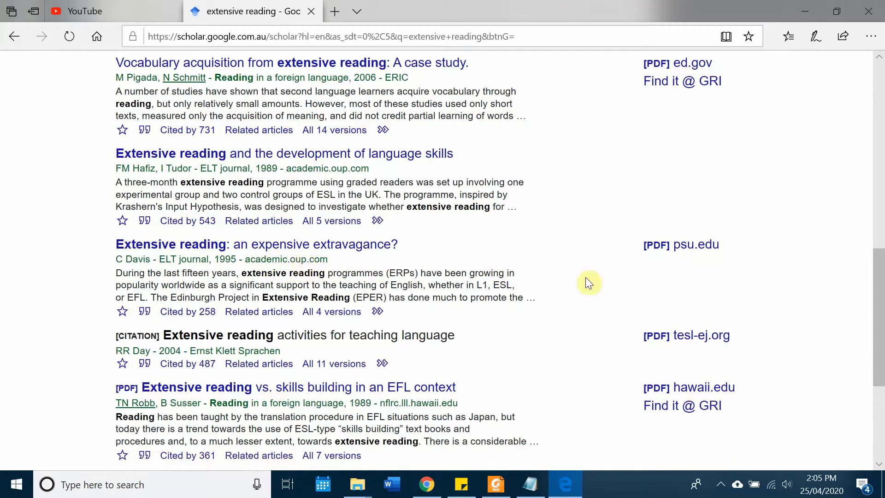
{"action": "scroll", "coordinate": [585, 294], "scroll_direction": "down", "scroll_amount": 2}
{"action": "scroll", "coordinate": [590, 290], "scroll_direction": "down", "scroll_amount": 2}
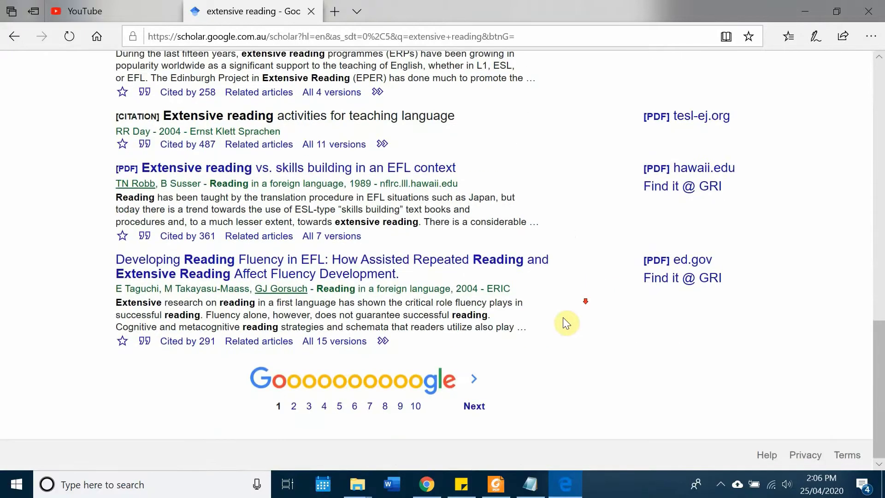
Move to page 2 of the 'extensive reading' results and scroll back to its top.
{"action": "left_click", "coordinate": [482, 406]}
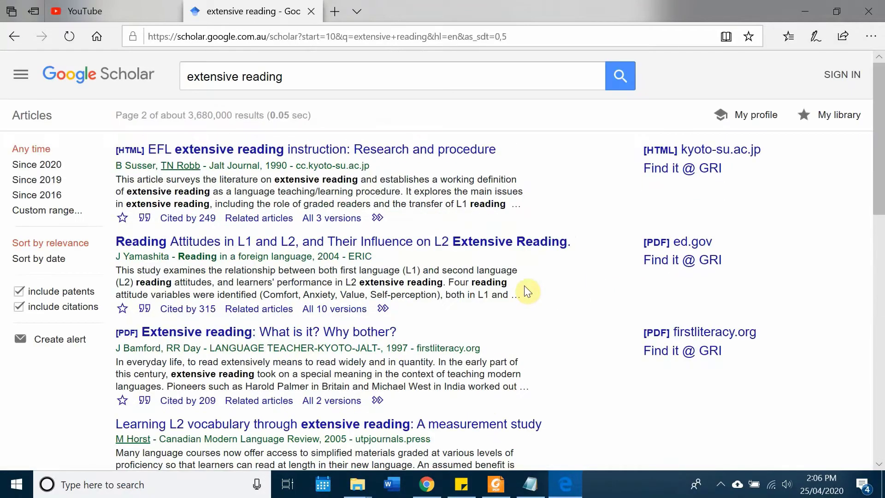
{"action": "scroll", "coordinate": [535, 229], "scroll_direction": "down", "scroll_amount": 7}
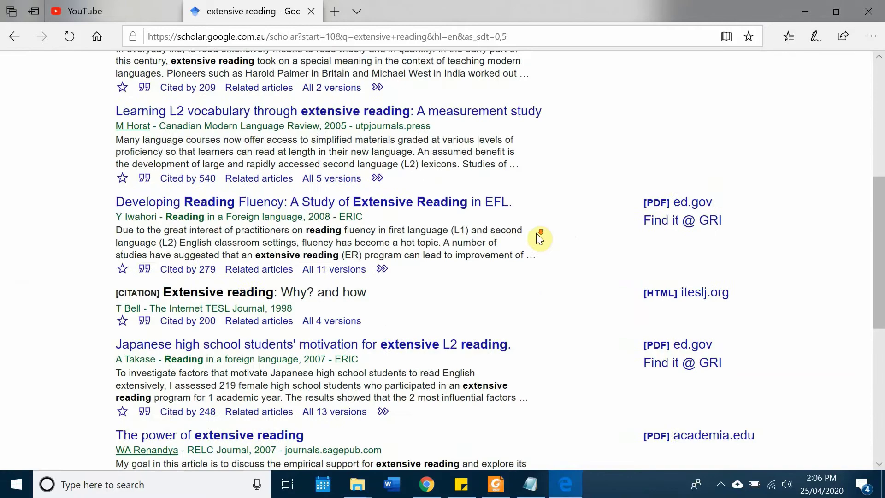
{"action": "scroll", "coordinate": [536, 233], "scroll_direction": "down", "scroll_amount": 4}
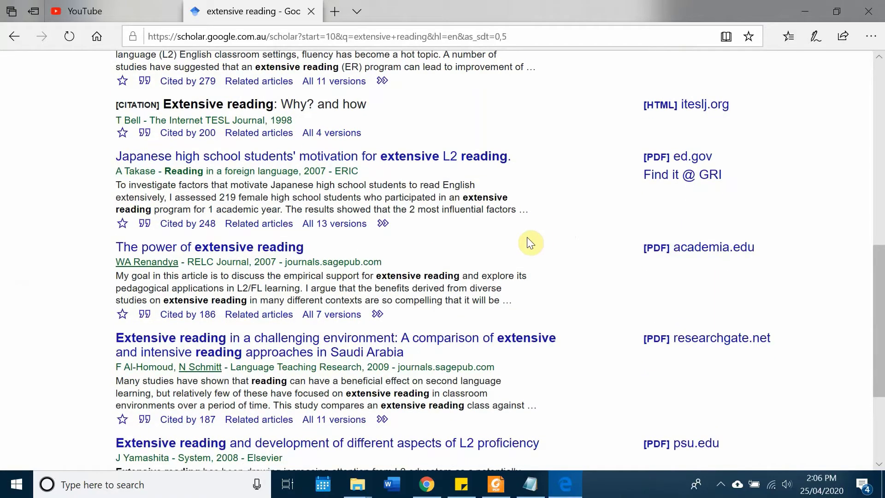
{"action": "left_click_drag", "start_coordinate": [327, 262], "coordinate": [473, 247]}
{"action": "scroll", "coordinate": [624, 233], "scroll_direction": "down", "scroll_amount": 2}
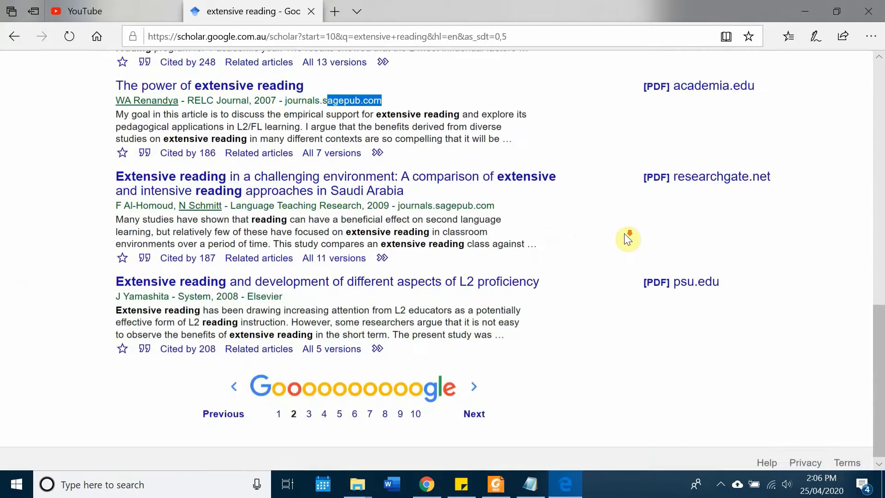
{"action": "scroll", "coordinate": [609, 236], "scroll_direction": "up", "scroll_amount": 8}
{"action": "scroll", "coordinate": [489, 225], "scroll_direction": "up", "scroll_amount": 6}
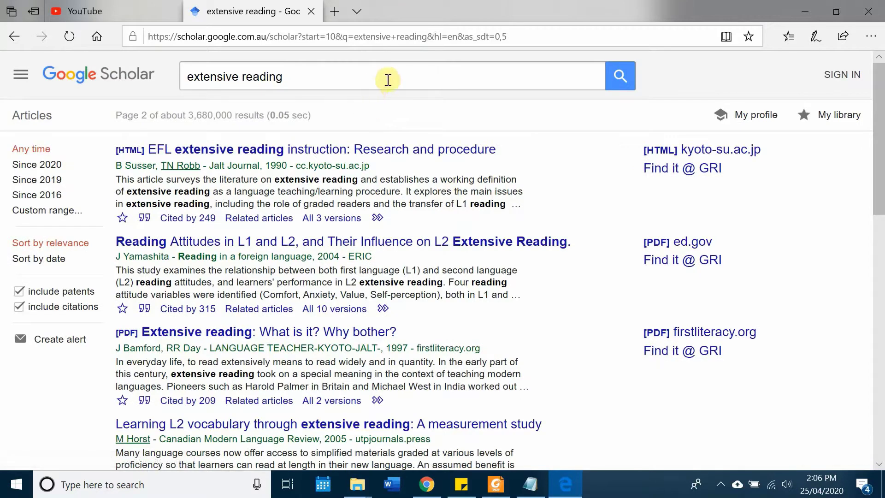
Replace the query with 'teacher education' and run the search.
{"action": "left_click", "coordinate": [391, 76]}
{"action": "key", "text": "ctrl+a"}
{"action": "type", "text": "teac"}
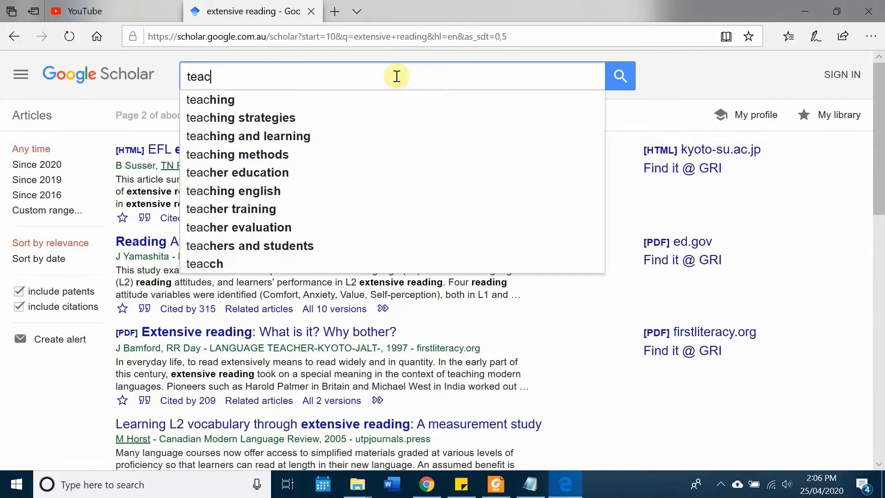
{"action": "type", "text": "her ed"}
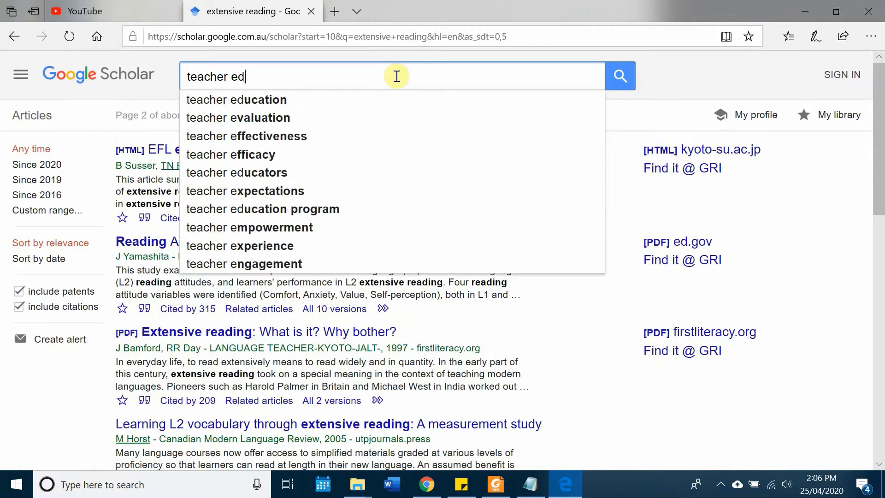
{"action": "type", "text": "ucation"}
{"action": "key", "text": "Return"}
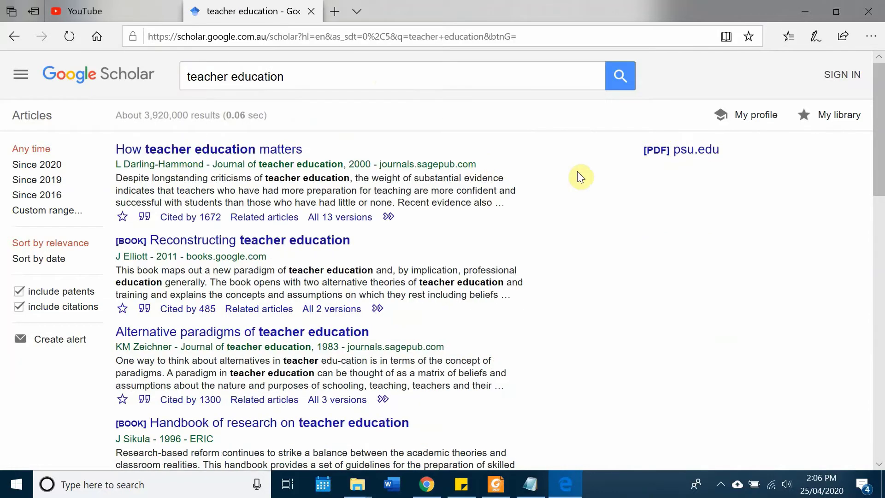
Browse the teacher education results, peek at page 2, and go back to page 1.
{"action": "scroll", "coordinate": [585, 189], "scroll_direction": "down", "scroll_amount": 3}
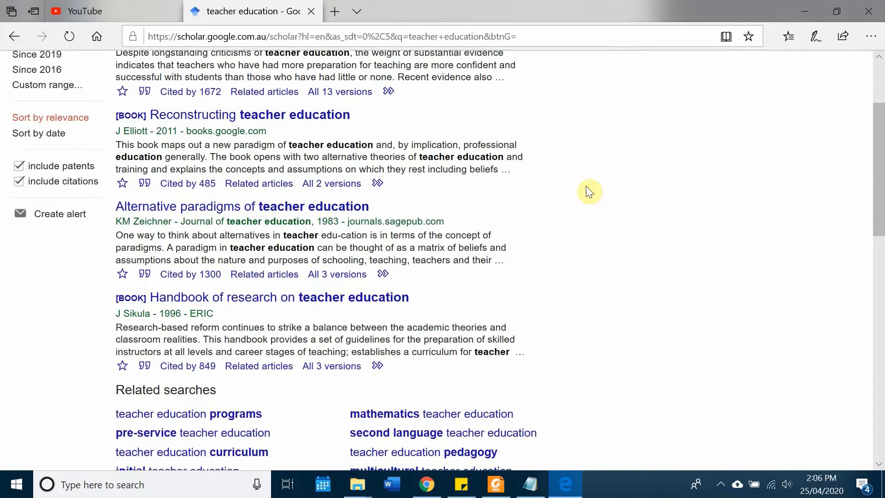
{"action": "scroll", "coordinate": [587, 189], "scroll_direction": "down", "scroll_amount": 3}
{"action": "scroll", "coordinate": [428, 152], "scroll_direction": "up", "scroll_amount": 3}
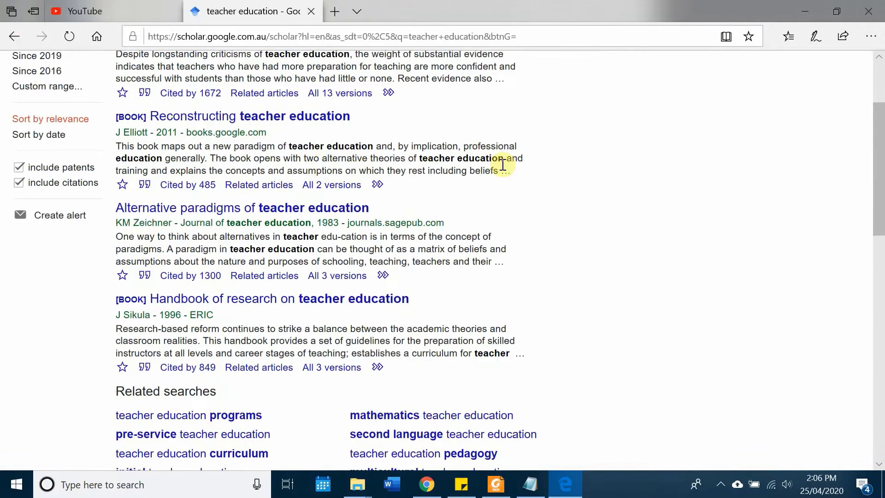
{"action": "scroll", "coordinate": [539, 192], "scroll_direction": "down", "scroll_amount": 10}
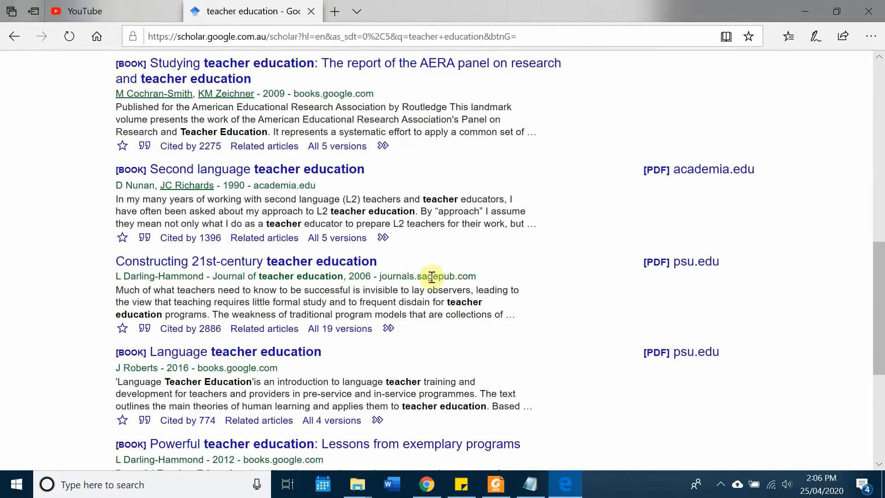
{"action": "scroll", "coordinate": [560, 255], "scroll_direction": "down", "scroll_amount": 6}
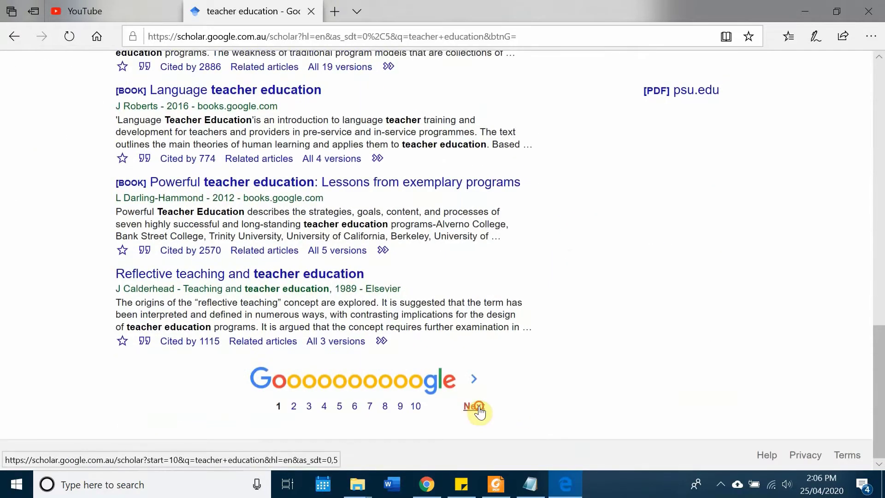
{"action": "left_click", "coordinate": [479, 408]}
{"action": "left_click", "coordinate": [14, 36]}
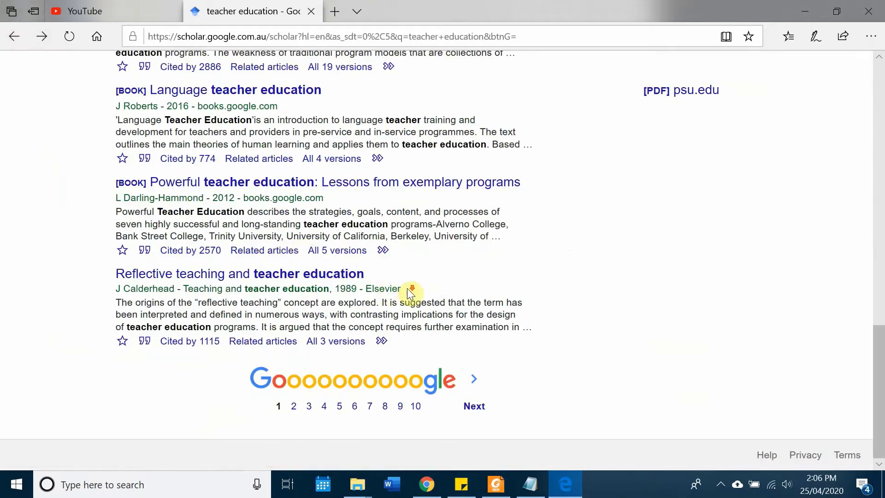
Highlight the publisher name Elsevier in a result, then scroll back to the top.
{"action": "left_click_drag", "start_coordinate": [403, 288], "coordinate": [368, 286]}
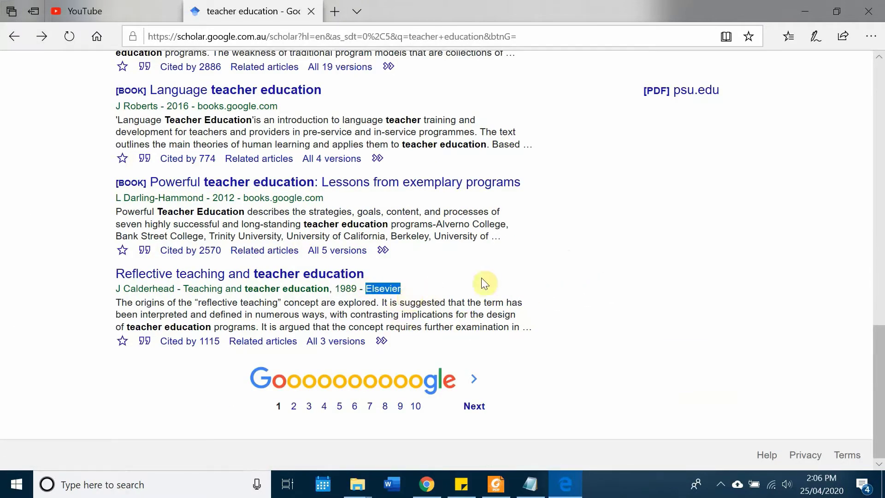
{"action": "scroll", "coordinate": [484, 282], "scroll_direction": "up", "scroll_amount": 2}
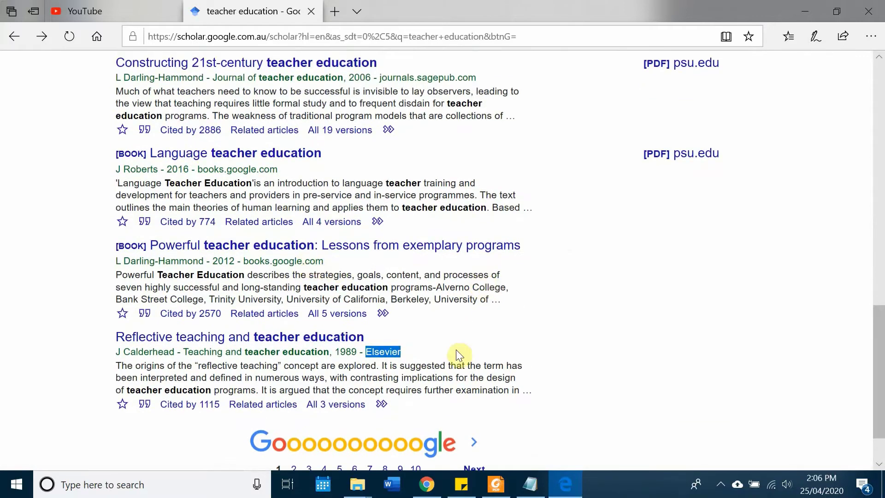
{"action": "scroll", "coordinate": [506, 368], "scroll_direction": "down", "scroll_amount": 2}
{"action": "left_click", "coordinate": [744, 264]}
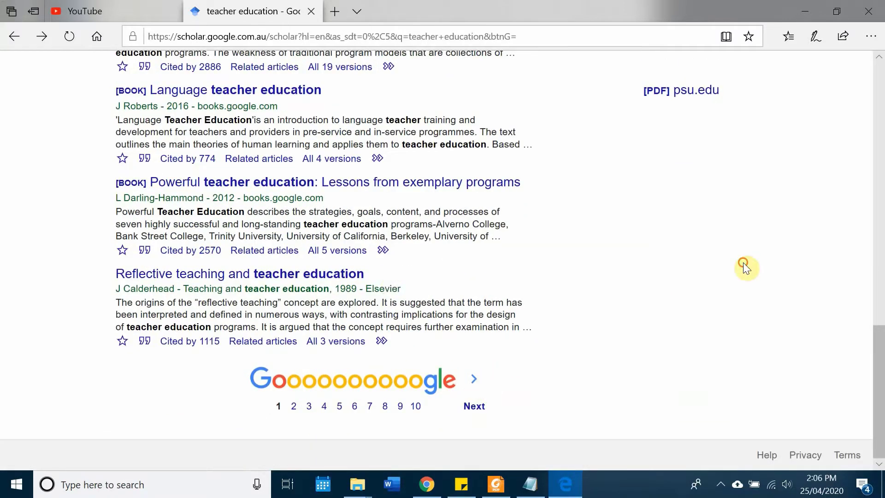
{"action": "double_click", "coordinate": [369, 292]}
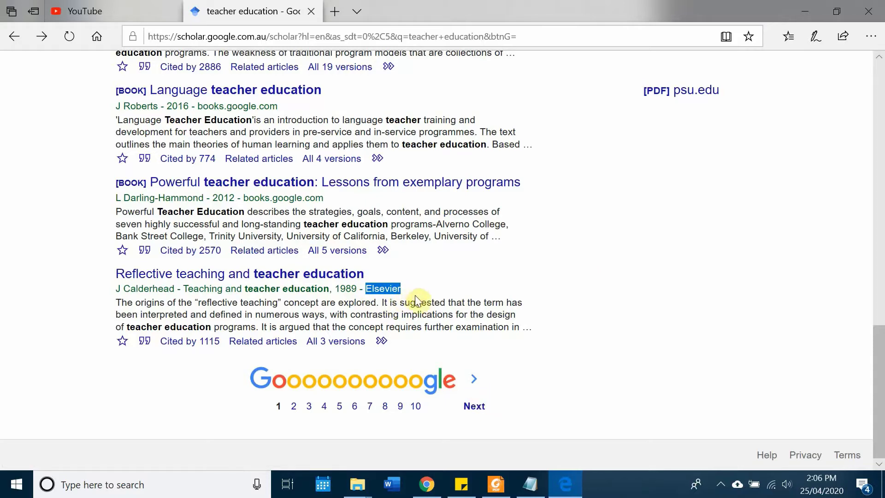
{"action": "left_click", "coordinate": [583, 306]}
{"action": "scroll", "coordinate": [550, 303], "scroll_direction": "up", "scroll_amount": 10}
{"action": "scroll", "coordinate": [518, 272], "scroll_direction": "up", "scroll_amount": 2}
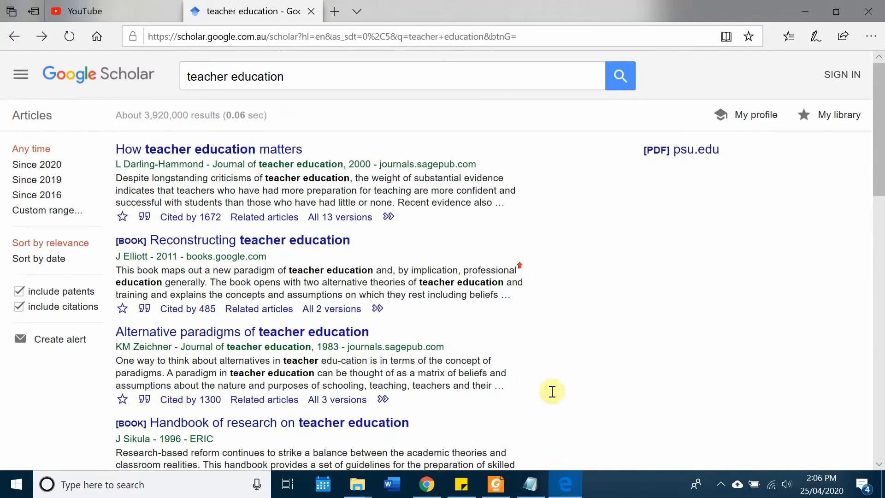
Move the sciencedirect.com address above tandfonline.com in the Notepad list, leaving no blank line.
{"action": "left_click", "coordinate": [530, 484]}
{"action": "left_click", "coordinate": [638, 345]}
{"action": "left_click", "coordinate": [554, 360]}
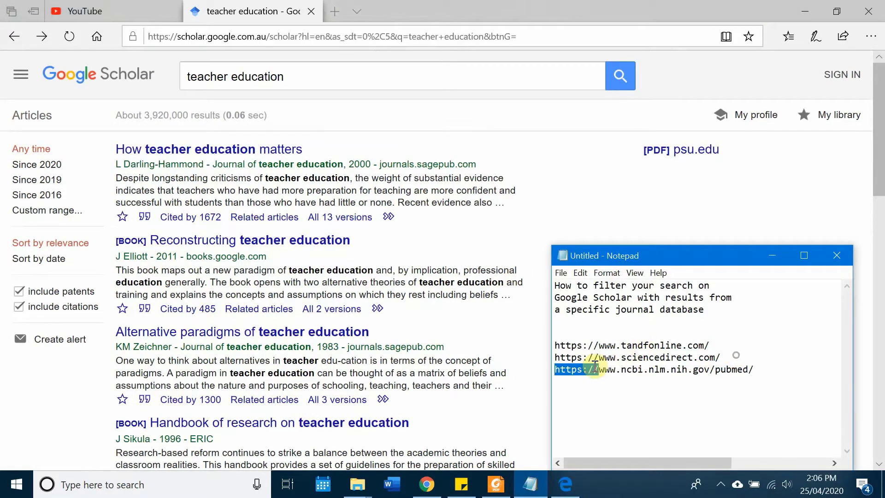
{"action": "key", "text": "shift+End"}
{"action": "key", "text": "ctrl+x"}
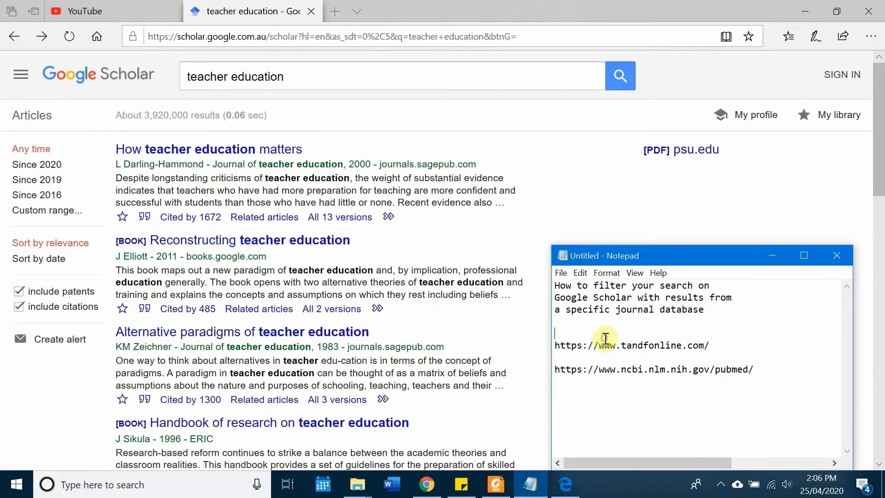
{"action": "key", "text": "ctrl+v"}
{"action": "key", "text": "Return"}
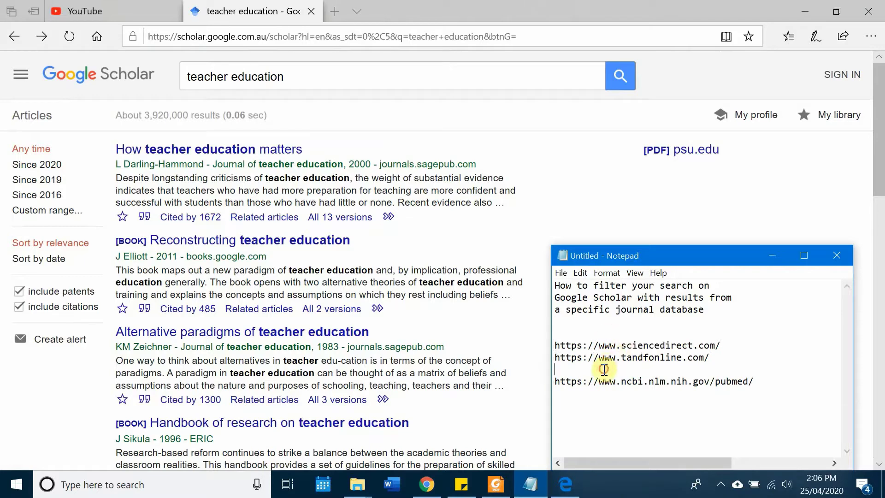
{"action": "key", "text": "BackSpace"}
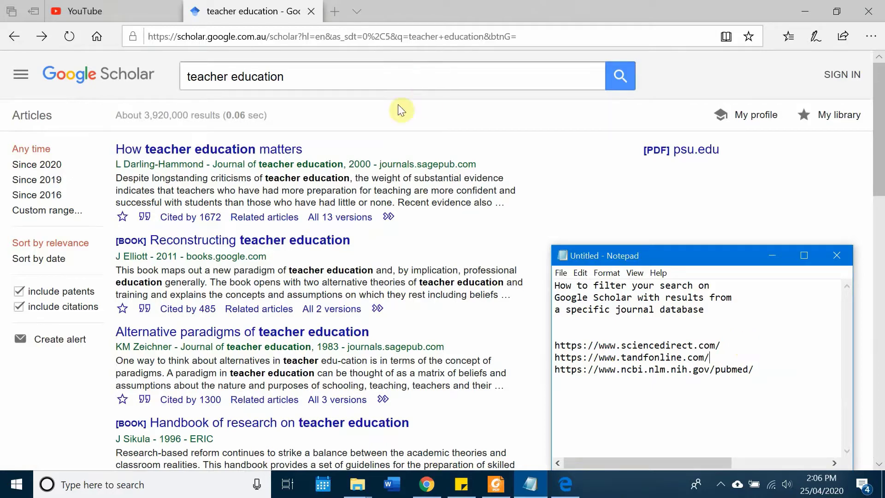
Append 'site:sciencedirect.com' to the teacher education query and search.
{"action": "left_click", "coordinate": [408, 78]}
{"action": "type", "text": "site:"}
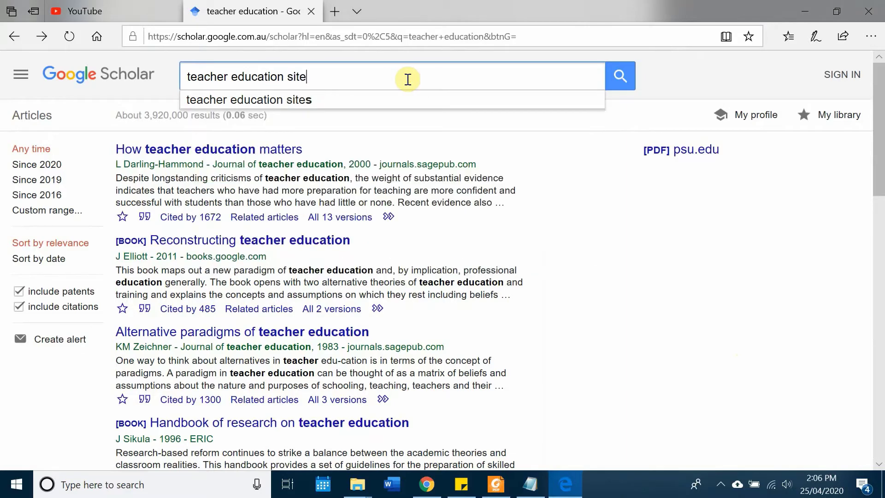
{"action": "left_click", "coordinate": [540, 490]}
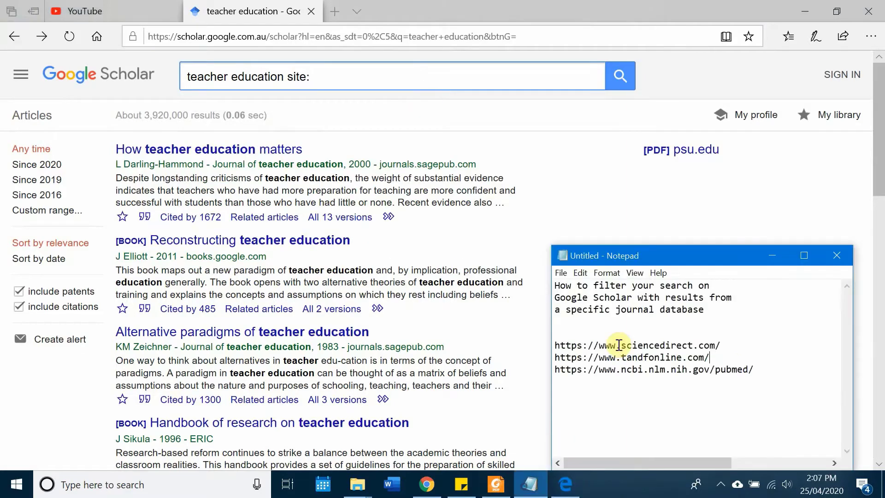
{"action": "left_click_drag", "start_coordinate": [723, 346], "coordinate": [557, 346]}
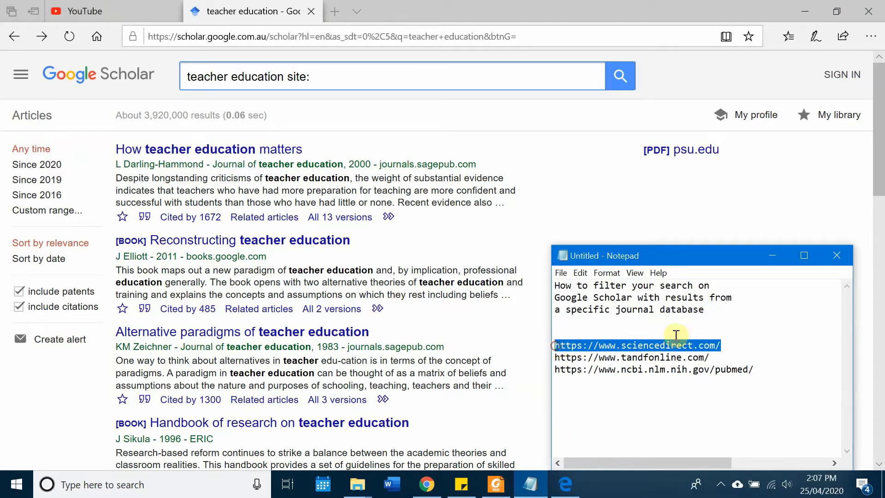
{"action": "left_click", "coordinate": [761, 346]}
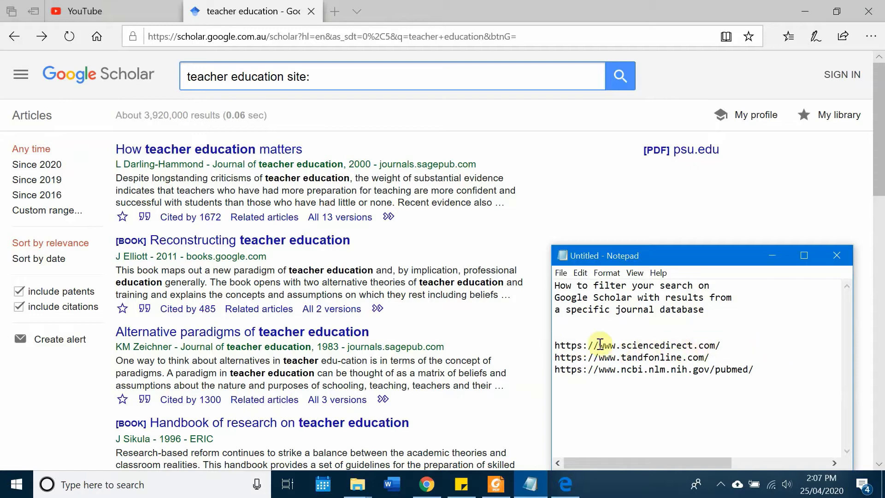
{"action": "left_click_drag", "start_coordinate": [622, 346], "coordinate": [715, 345]}
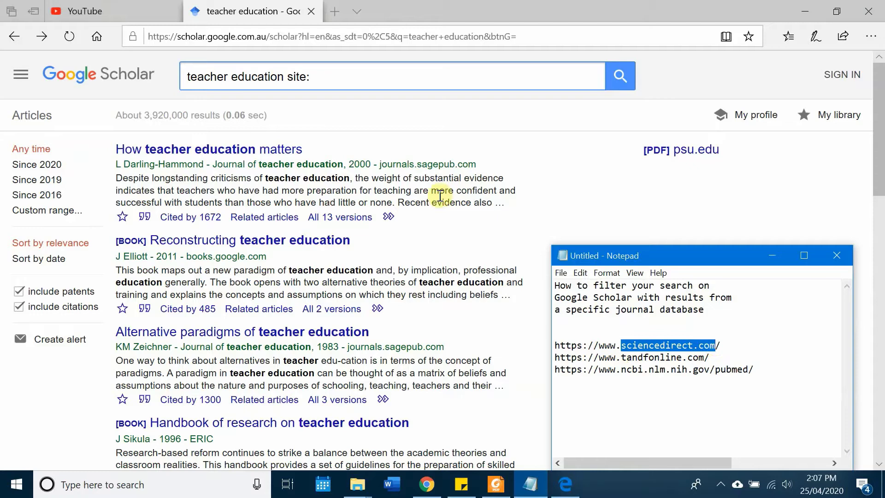
{"action": "left_click", "coordinate": [407, 67]}
{"action": "key", "text": "ctrl+v"}
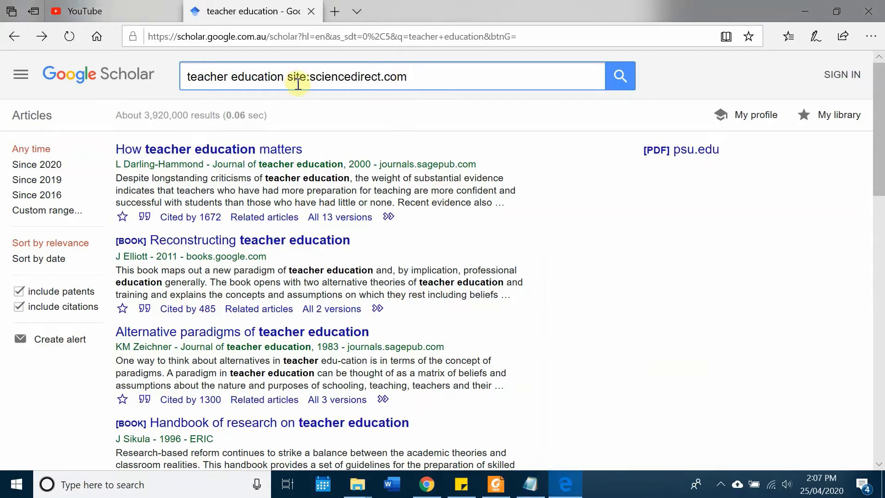
{"action": "left_click", "coordinate": [619, 75]}
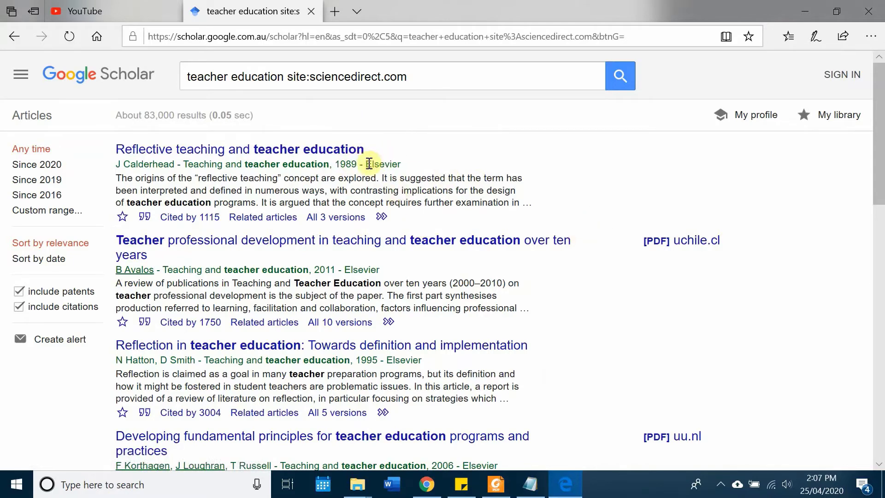
Review the roughly 83,000 ScienceDirect-restricted results, noting the Elsevier sources.
{"action": "left_click_drag", "start_coordinate": [363, 164], "coordinate": [479, 159]}
{"action": "scroll", "coordinate": [476, 235], "scroll_direction": "down", "scroll_amount": 2}
{"action": "left_click_drag", "start_coordinate": [345, 204], "coordinate": [384, 204]}
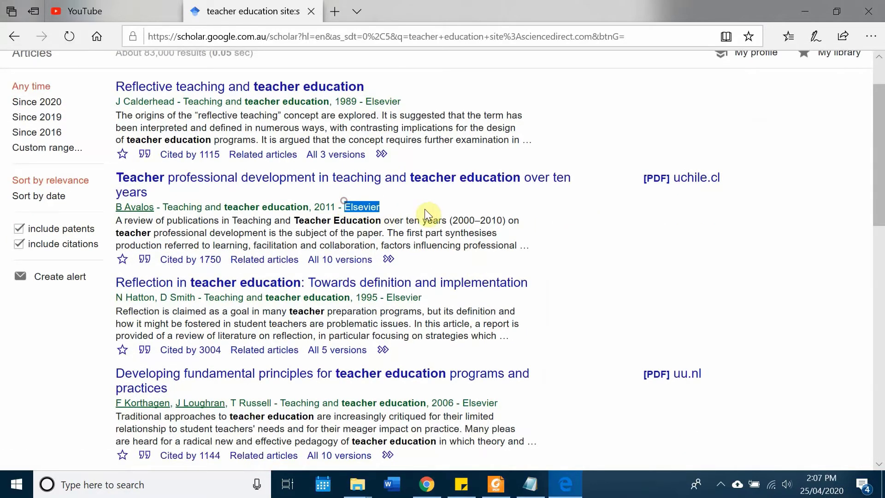
{"action": "scroll", "coordinate": [566, 275], "scroll_direction": "down", "scroll_amount": 4}
{"action": "scroll", "coordinate": [567, 275], "scroll_direction": "down", "scroll_amount": 3}
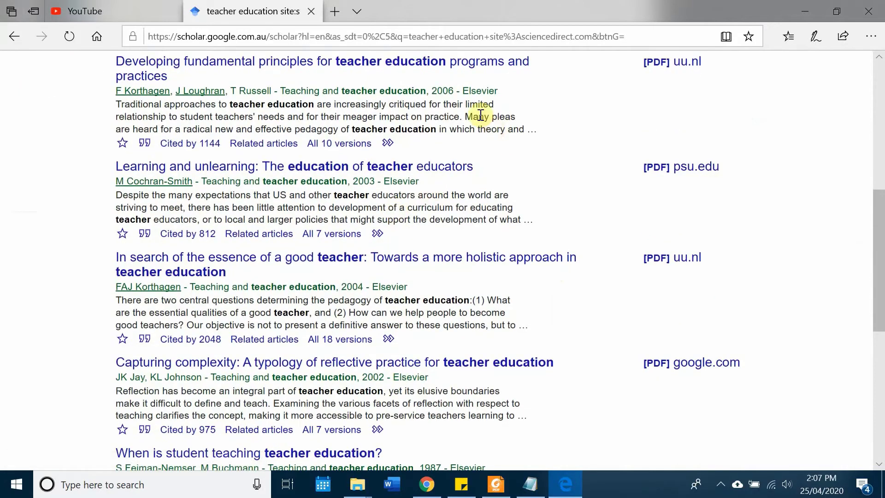
{"action": "scroll", "coordinate": [551, 205], "scroll_direction": "down", "scroll_amount": 3}
{"action": "scroll", "coordinate": [553, 230], "scroll_direction": "up", "scroll_amount": 7}
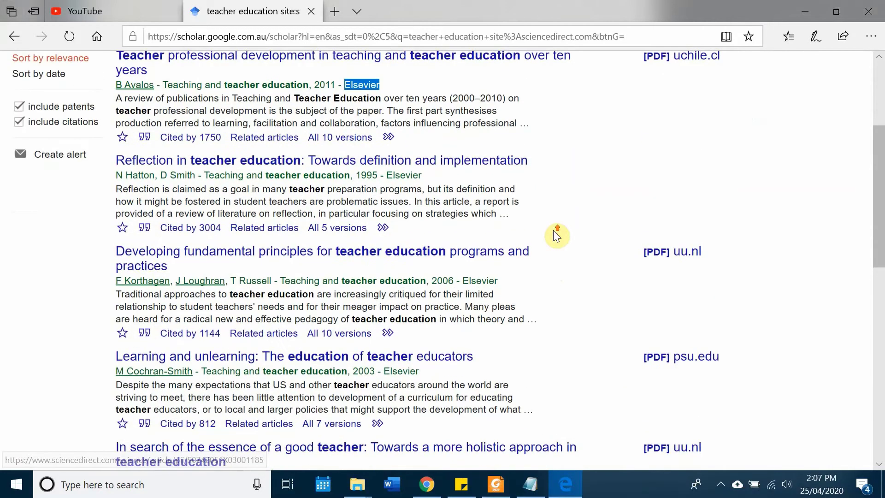
{"action": "scroll", "coordinate": [554, 231], "scroll_direction": "down", "scroll_amount": 13}
{"action": "scroll", "coordinate": [579, 258], "scroll_direction": "up", "scroll_amount": 9}
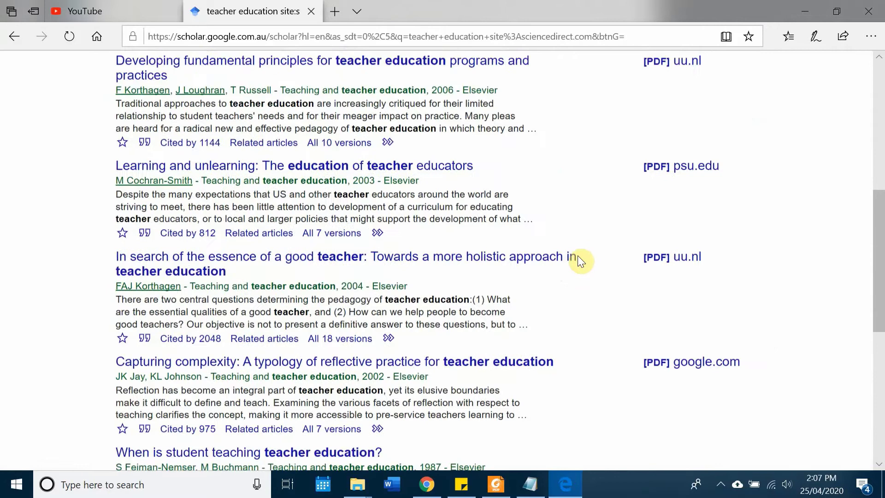
{"action": "scroll", "coordinate": [577, 256], "scroll_direction": "up", "scroll_amount": 9}
{"action": "left_click", "coordinate": [516, 76]}
{"action": "left_click", "coordinate": [612, 126]}
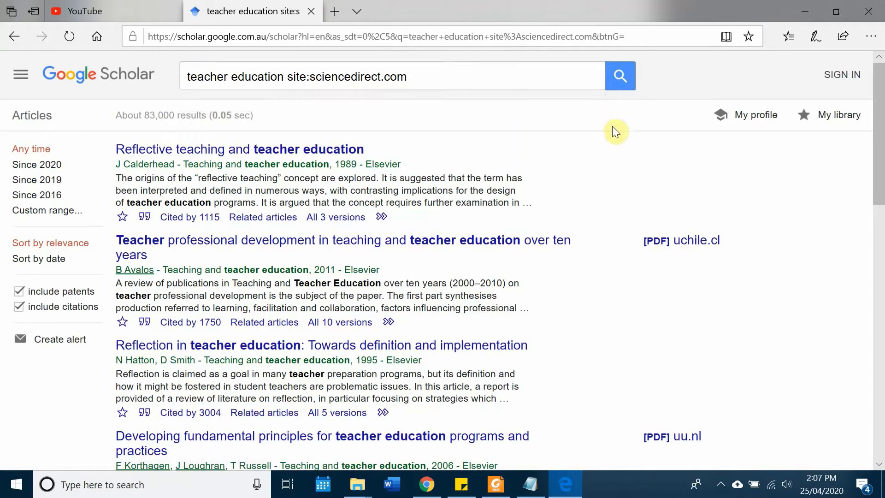
Swap sciencedirect.com for tandfonline.com in the site: filter and browse the ~333,000 results.
{"action": "left_click", "coordinate": [530, 484]}
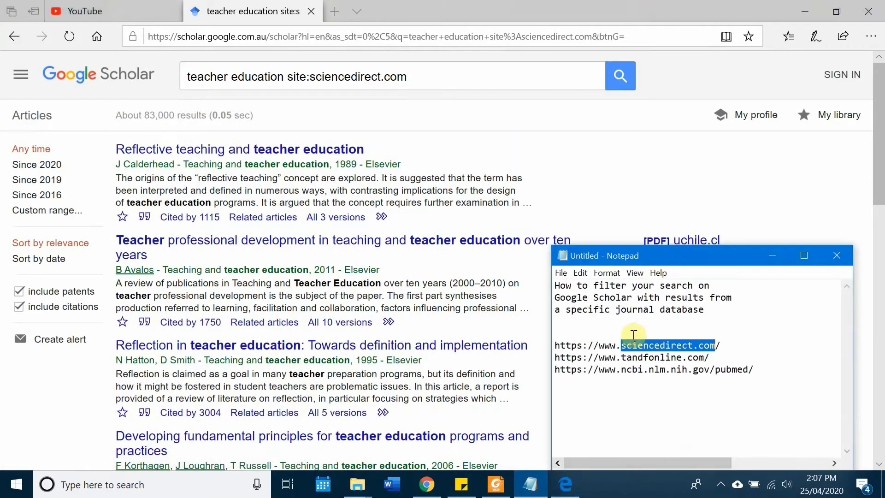
{"action": "left_click", "coordinate": [658, 377]}
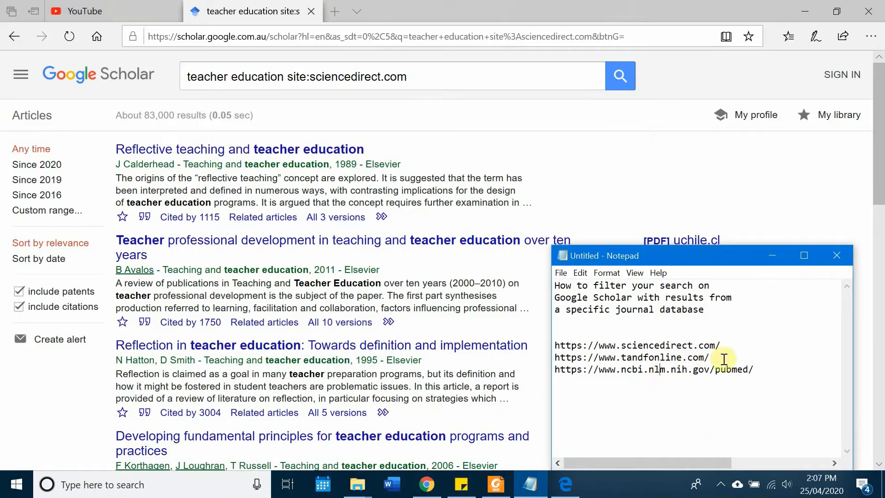
{"action": "left_click_drag", "start_coordinate": [620, 357], "coordinate": [711, 359]}
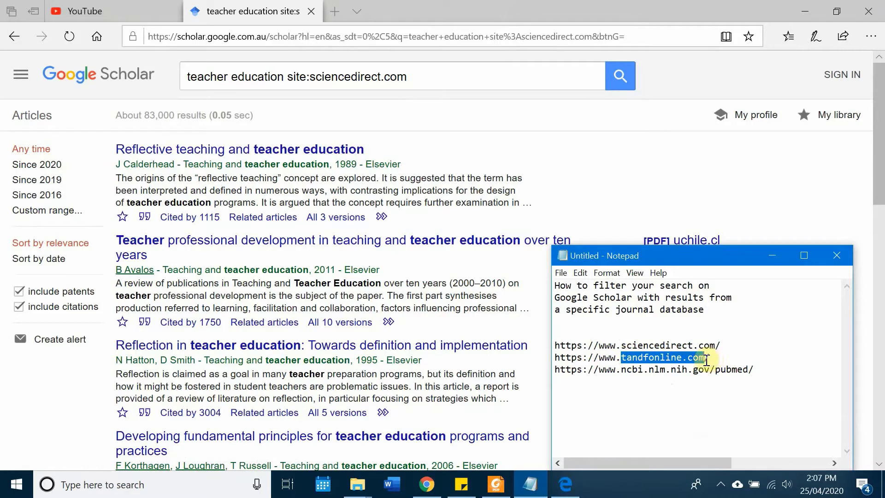
{"action": "left_click_drag", "start_coordinate": [433, 90], "coordinate": [312, 95]}
{"action": "key", "text": "ctrl+v"}
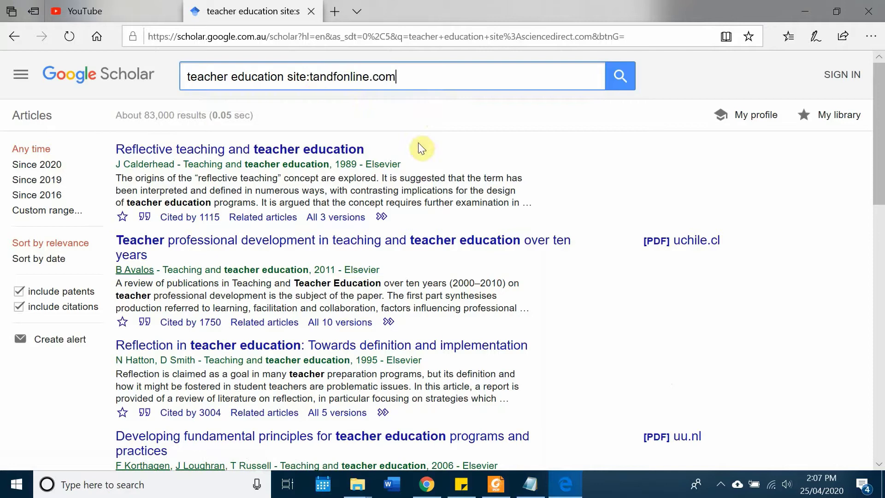
{"action": "left_click", "coordinate": [620, 76]}
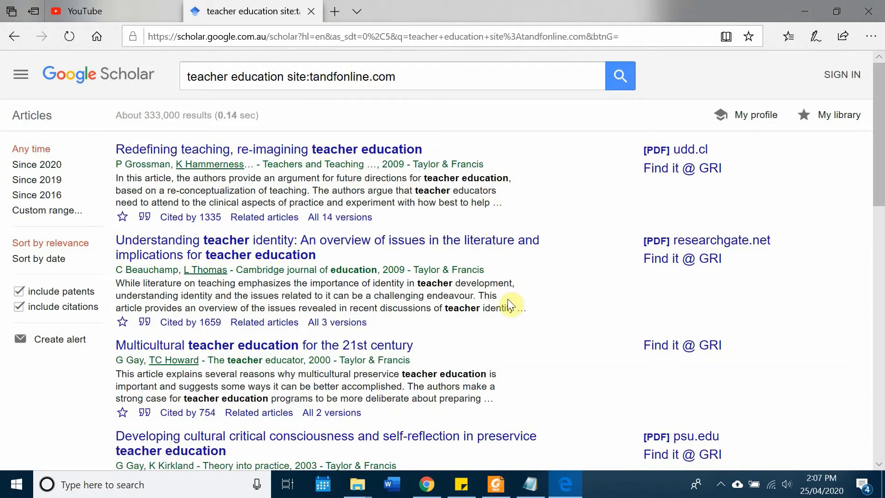
{"action": "scroll", "coordinate": [546, 273], "scroll_direction": "down", "scroll_amount": 2}
{"action": "scroll", "coordinate": [548, 277], "scroll_direction": "down", "scroll_amount": 1}
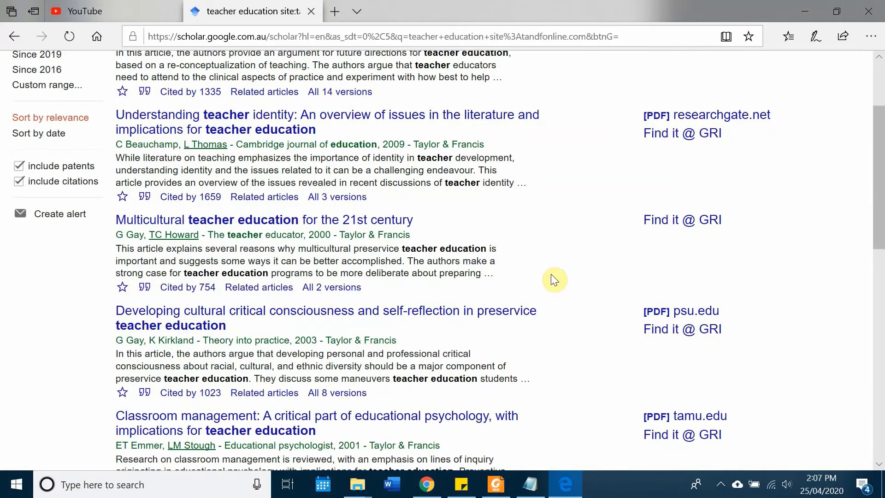
{"action": "scroll", "coordinate": [549, 273], "scroll_direction": "up", "scroll_amount": 3}
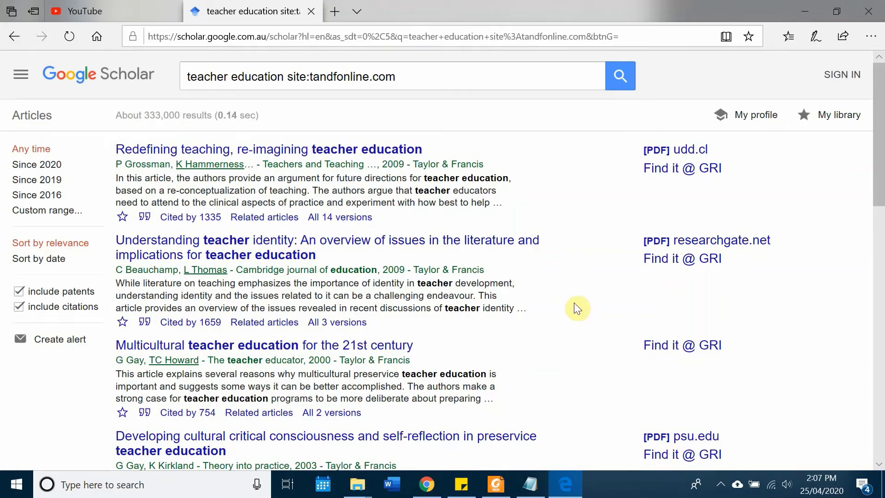
Select the ncbi.nlm.nih.gov domain from the PubMed address in Notepad.
{"action": "left_click", "coordinate": [531, 484]}
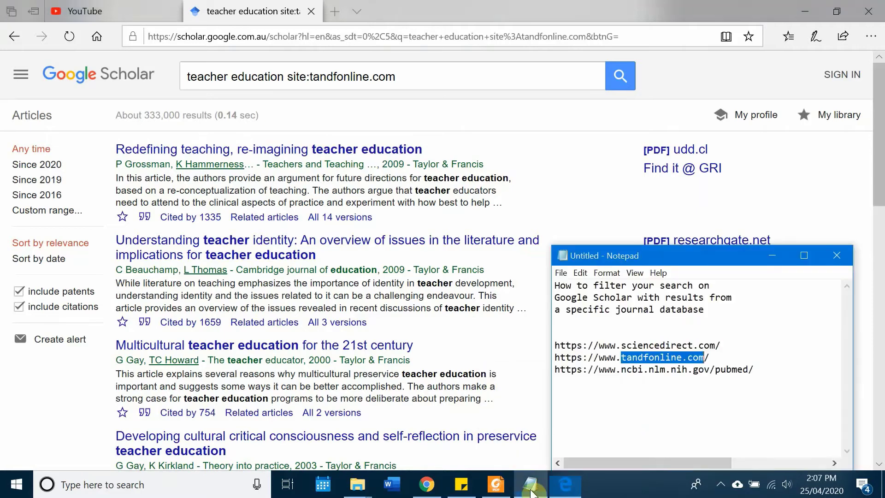
{"action": "left_click", "coordinate": [753, 364]}
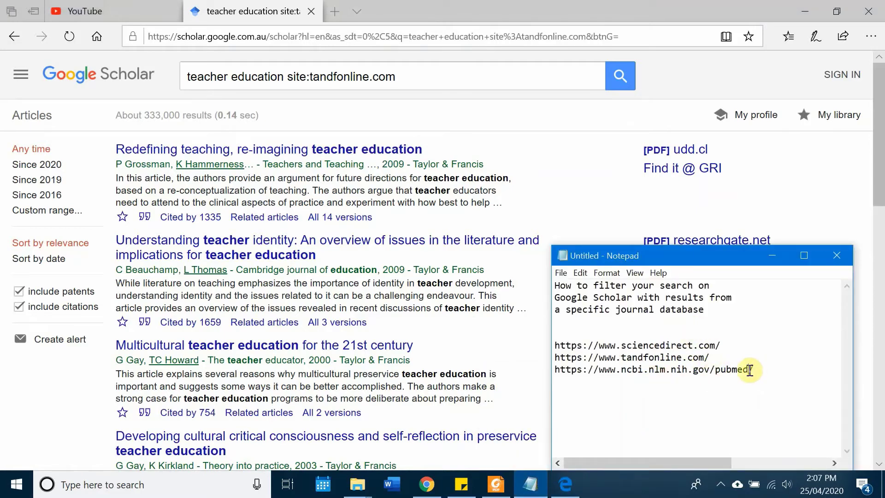
{"action": "double_click", "coordinate": [748, 369]}
{"action": "left_click", "coordinate": [766, 369]}
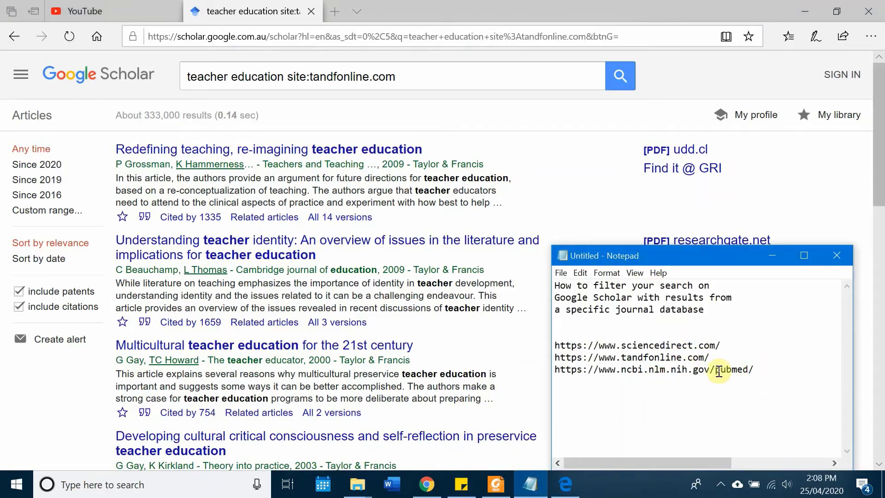
{"action": "mouse_move", "coordinate": [717, 369]}
{"action": "left_mouse_down"}
{"action": "mouse_move", "coordinate": [752, 369]}
{"action": "mouse_move", "coordinate": [714, 369]}
{"action": "left_mouse_up"}
{"action": "left_click", "coordinate": [783, 368]}
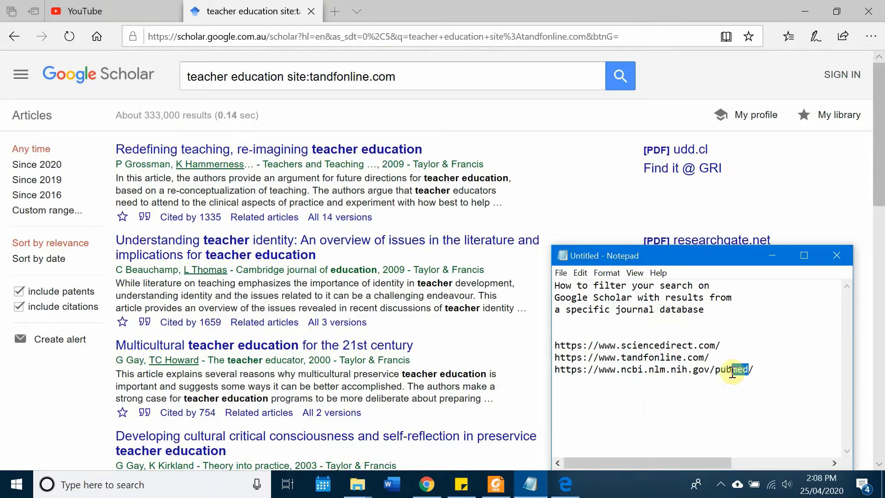
{"action": "left_click", "coordinate": [764, 368]}
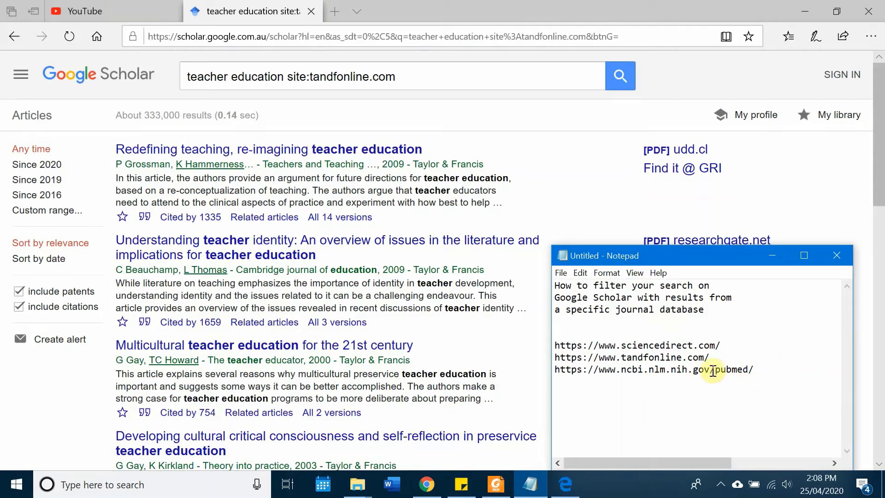
{"action": "left_click_drag", "start_coordinate": [710, 369], "coordinate": [623, 376]}
{"action": "key", "text": "ctrl+c"}
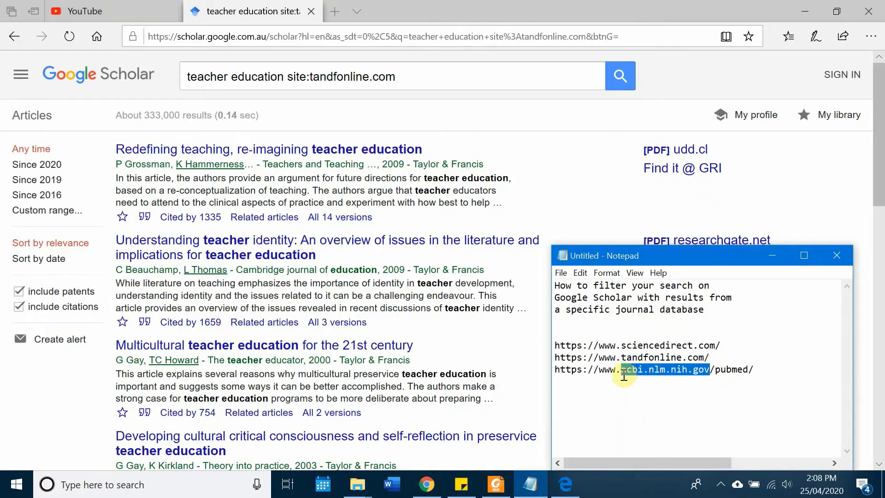
Swap tandfonline.com for ncbi.nlm.nih.gov in the site: filter and browse the ~23,600 results.
{"action": "left_click", "coordinate": [449, 134]}
{"action": "left_click_drag", "start_coordinate": [395, 77], "coordinate": [316, 85]}
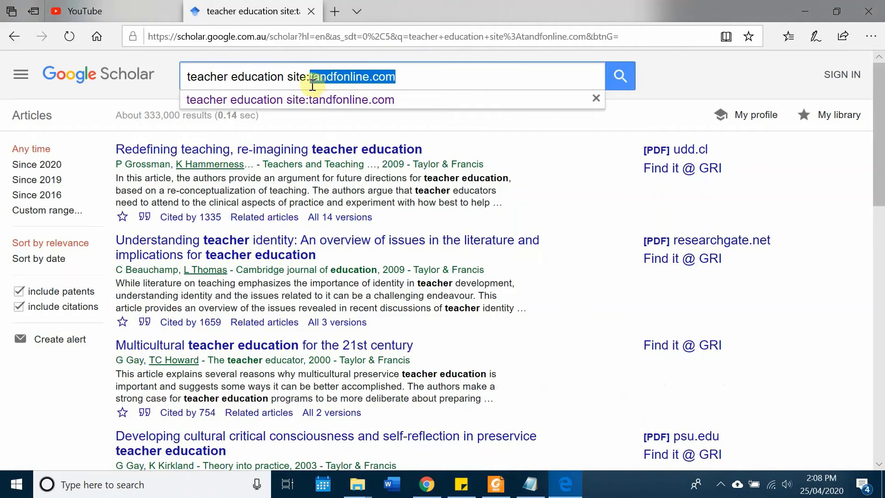
{"action": "key", "text": "ctrl+v"}
{"action": "key", "text": "Return"}
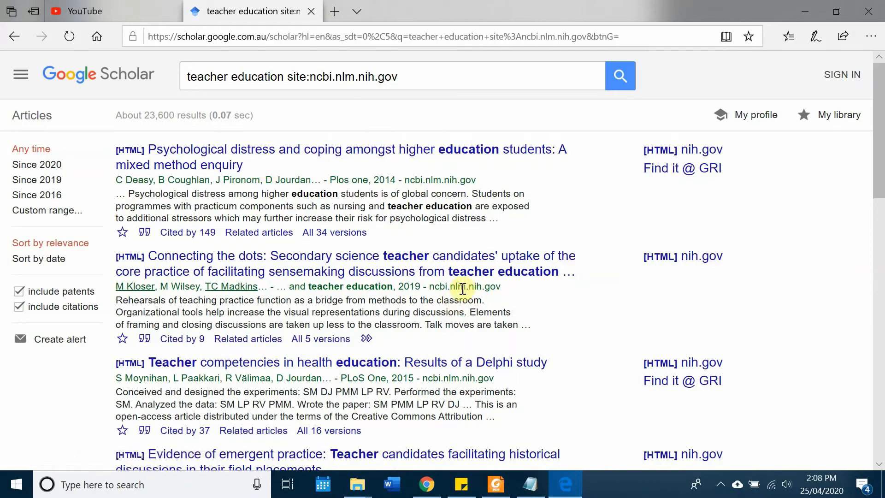
{"action": "left_click_drag", "start_coordinate": [451, 285], "coordinate": [513, 285]}
{"action": "left_click", "coordinate": [582, 296]}
{"action": "scroll", "coordinate": [594, 305], "scroll_direction": "down", "scroll_amount": 10}
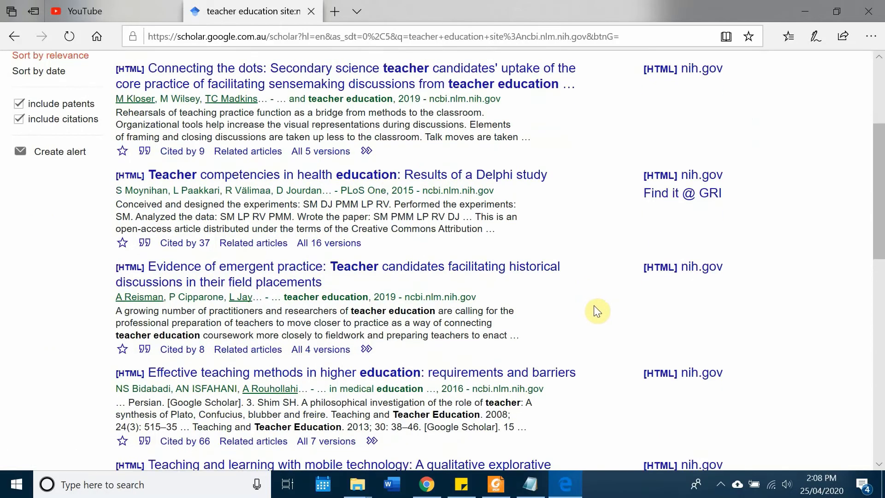
{"action": "scroll", "coordinate": [594, 306], "scroll_direction": "down", "scroll_amount": 5}
{"action": "scroll", "coordinate": [593, 301], "scroll_direction": "up", "scroll_amount": 15}
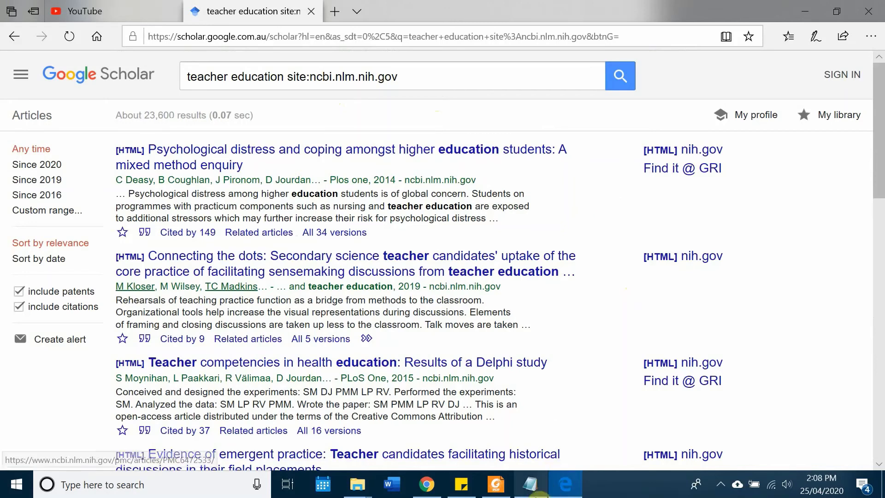
Bring the Notepad notes forward and select the three-line filtering heading.
{"action": "left_click", "coordinate": [530, 484]}
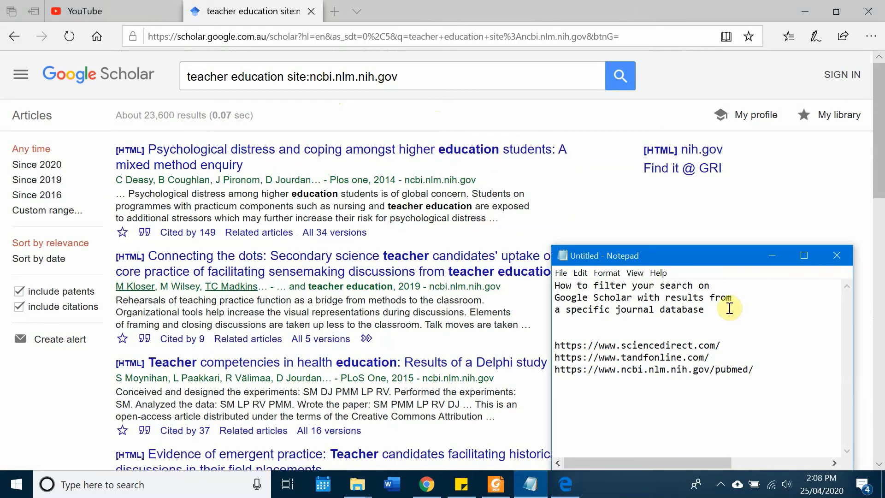
{"action": "left_click_drag", "start_coordinate": [728, 307], "coordinate": [541, 288]}
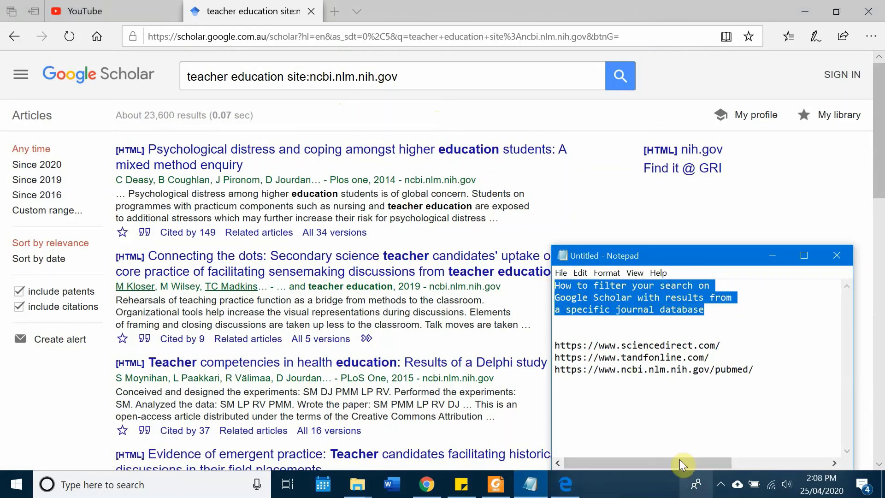